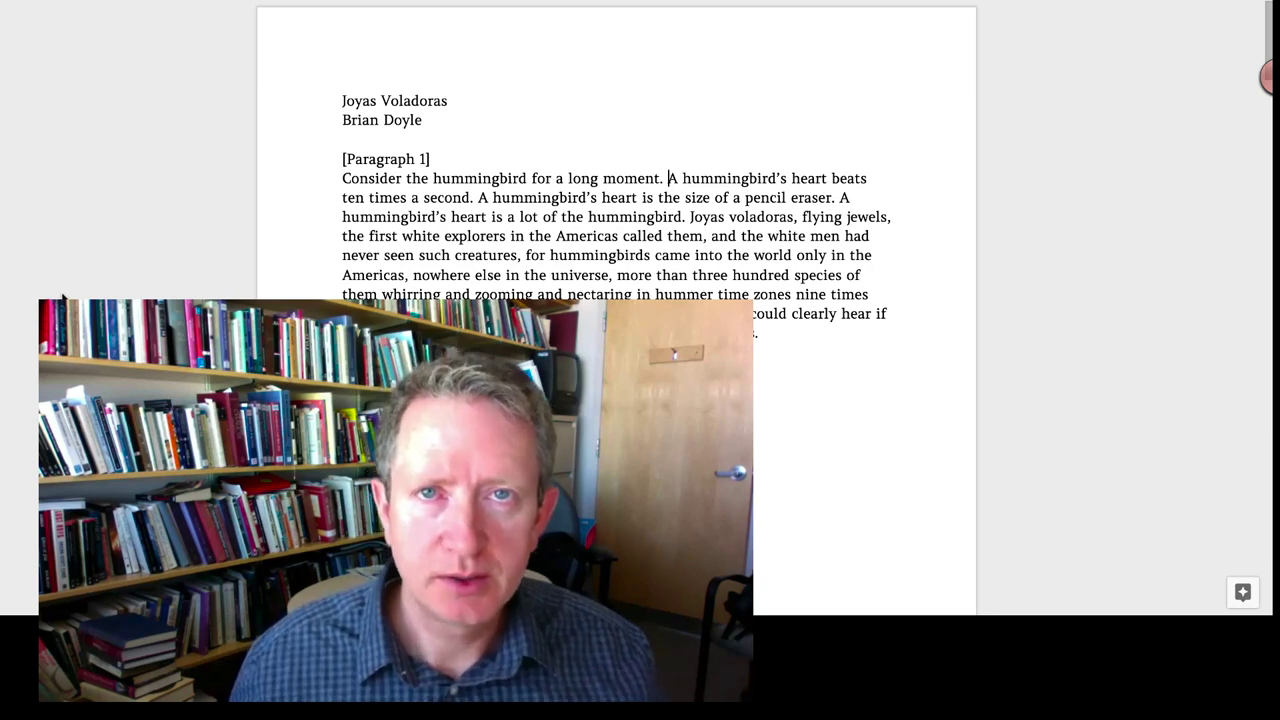
Step: Break the opening heart sentences of Paragraph 1 onto their own separate lines
{"action": "left_click", "coordinate": [668, 178]}
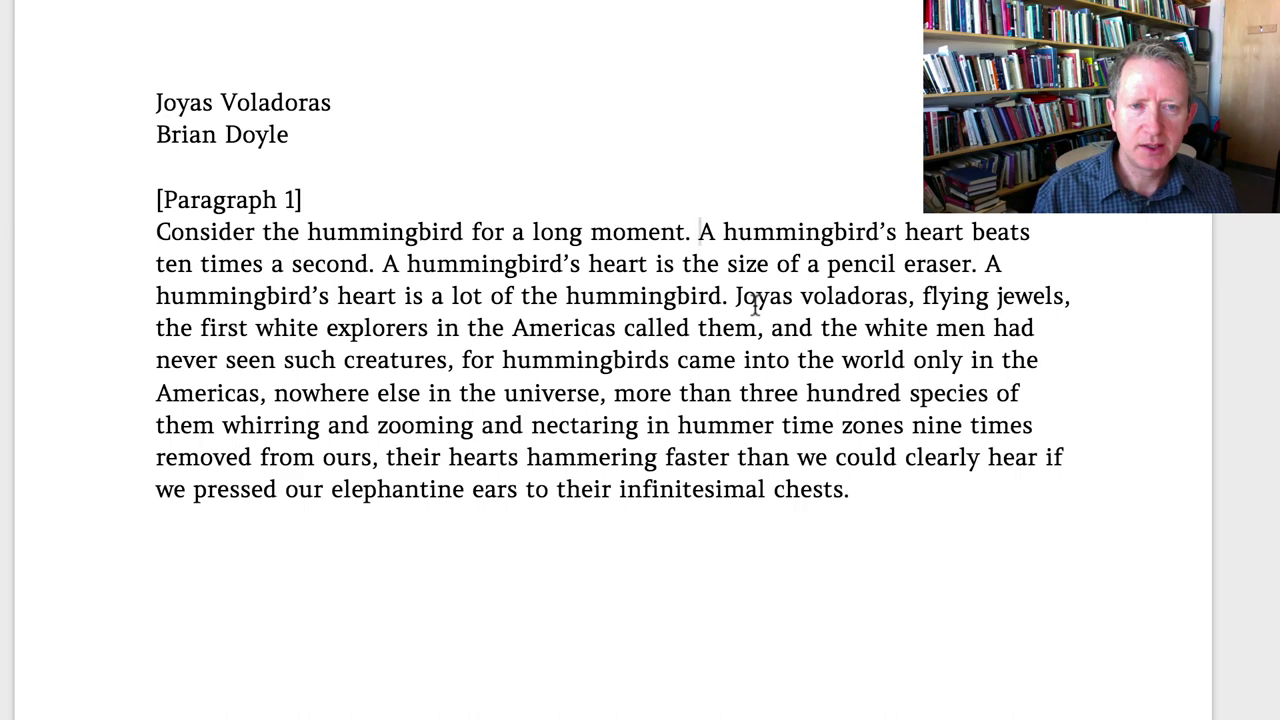
{"action": "key", "text": "Return"}
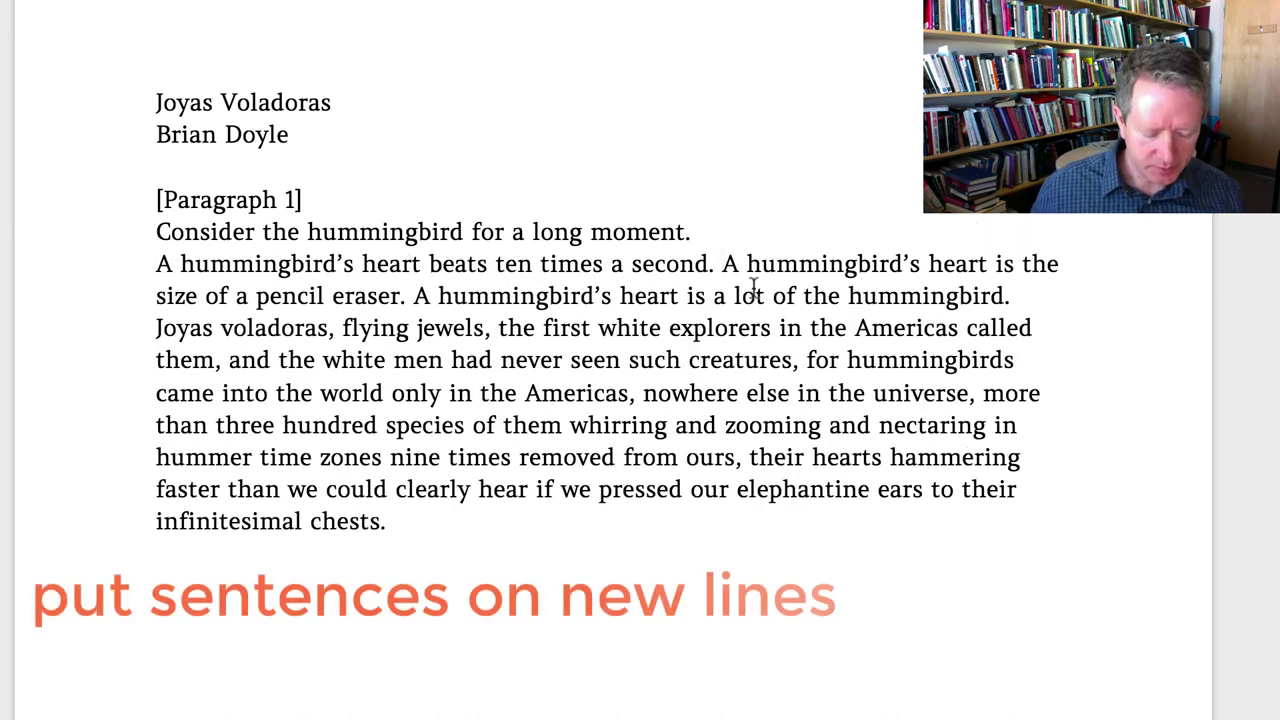
{"action": "key", "text": "Return"}
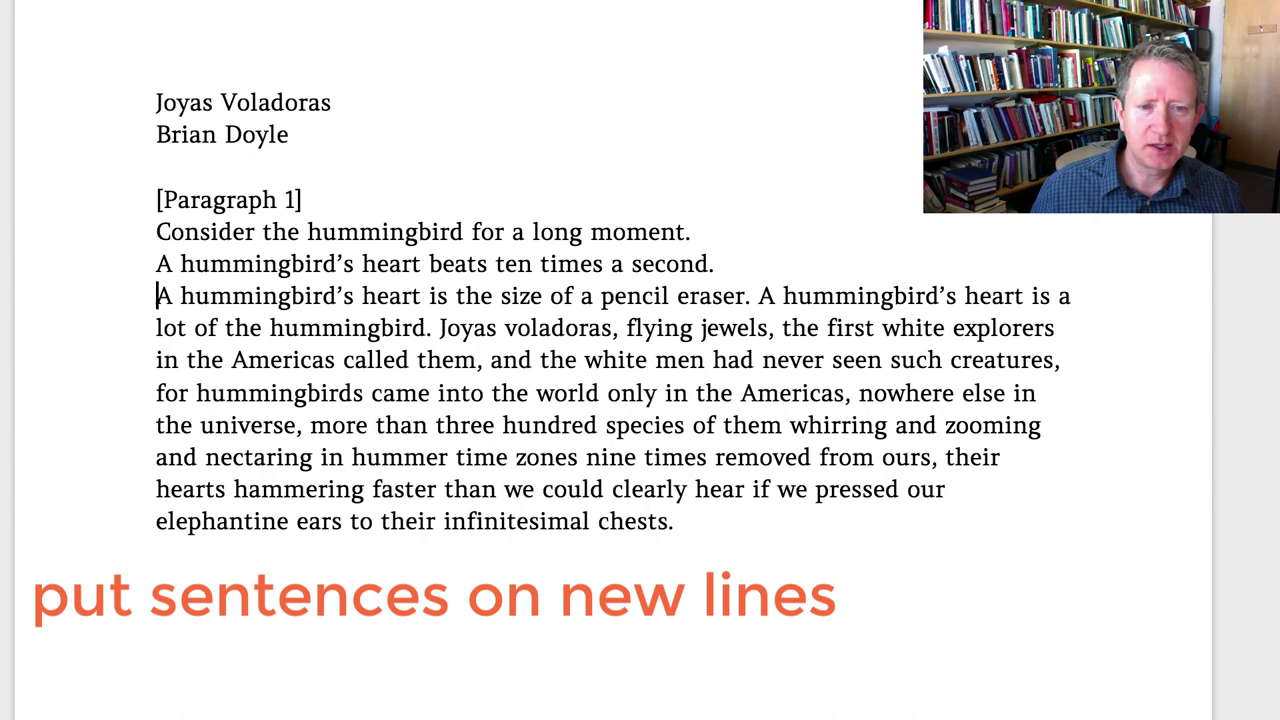
{"action": "left_click", "coordinate": [760, 298]}
{"action": "key", "text": "Return"}
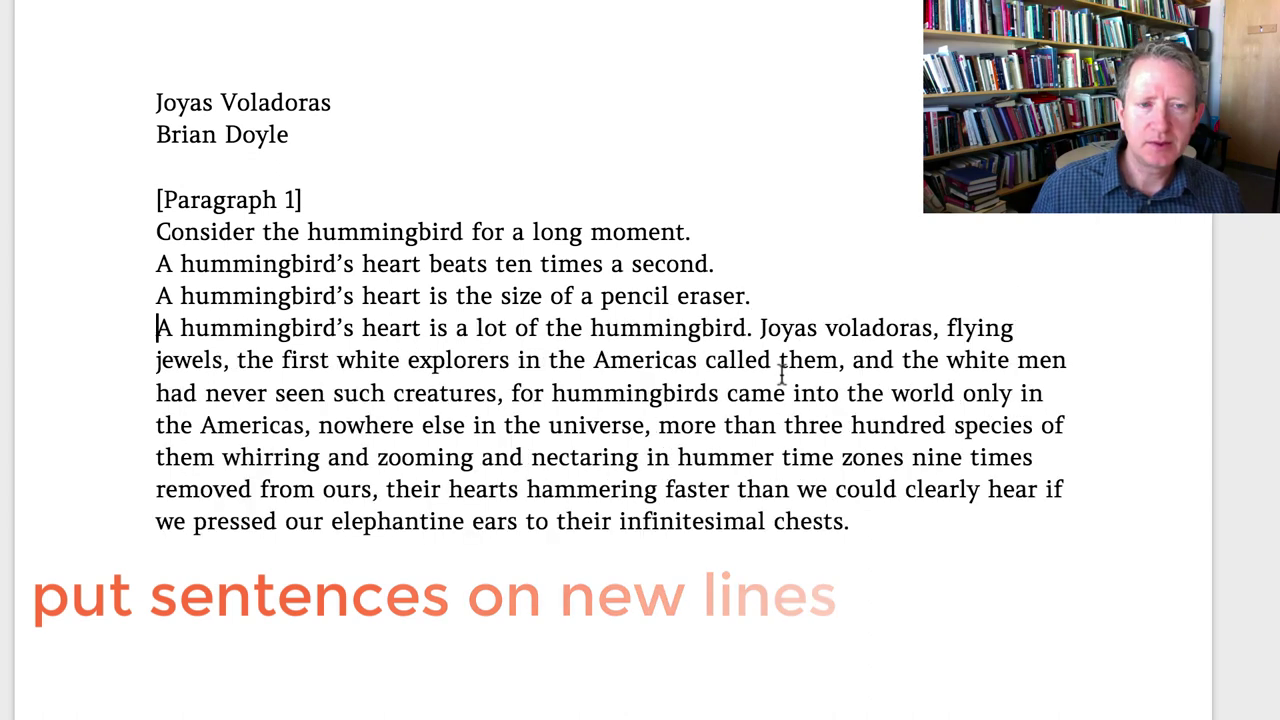
Step: Start the Joyas voladoras sentence on a new line with a blank line above it
{"action": "left_click", "coordinate": [760, 328]}
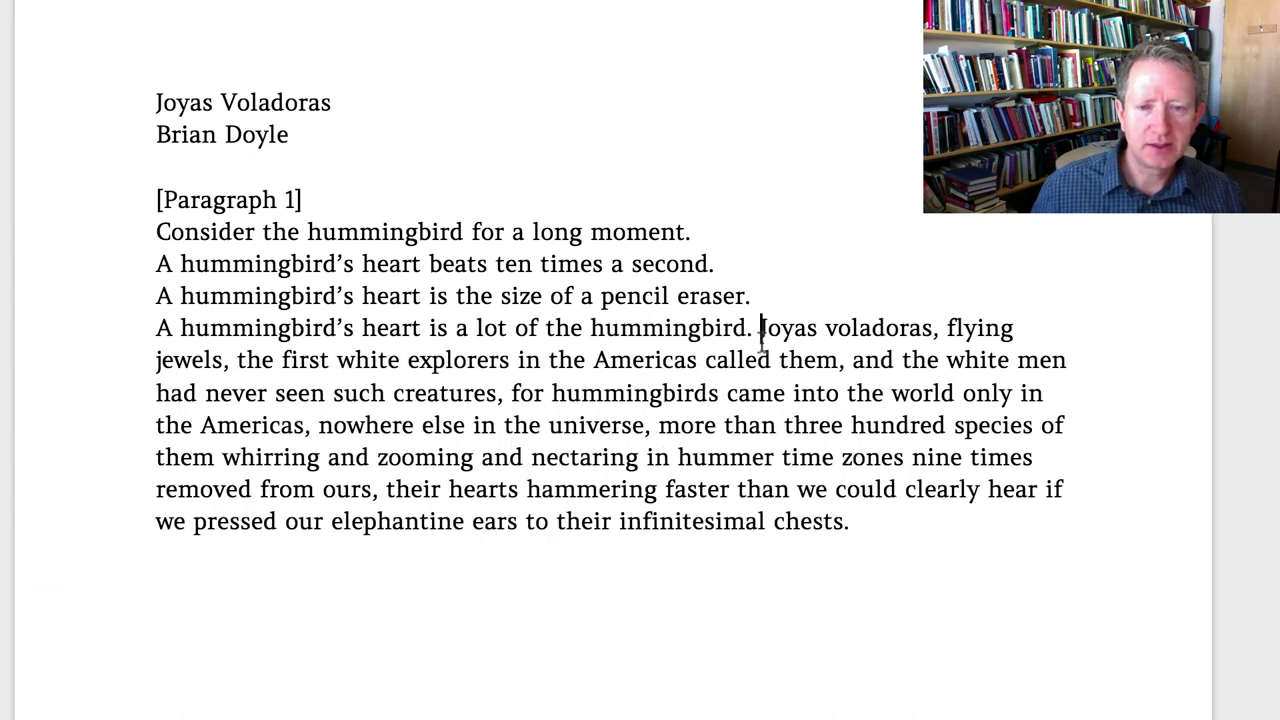
{"action": "key", "text": "Return"}
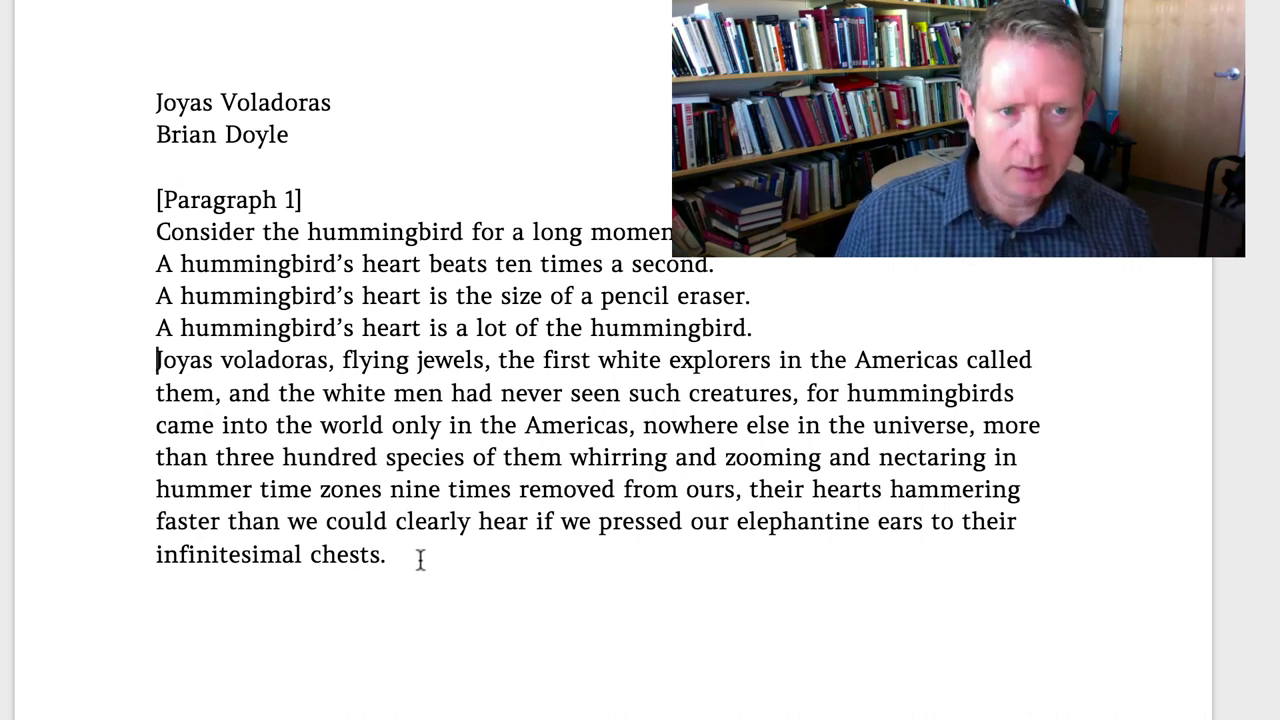
{"action": "key", "text": "Return"}
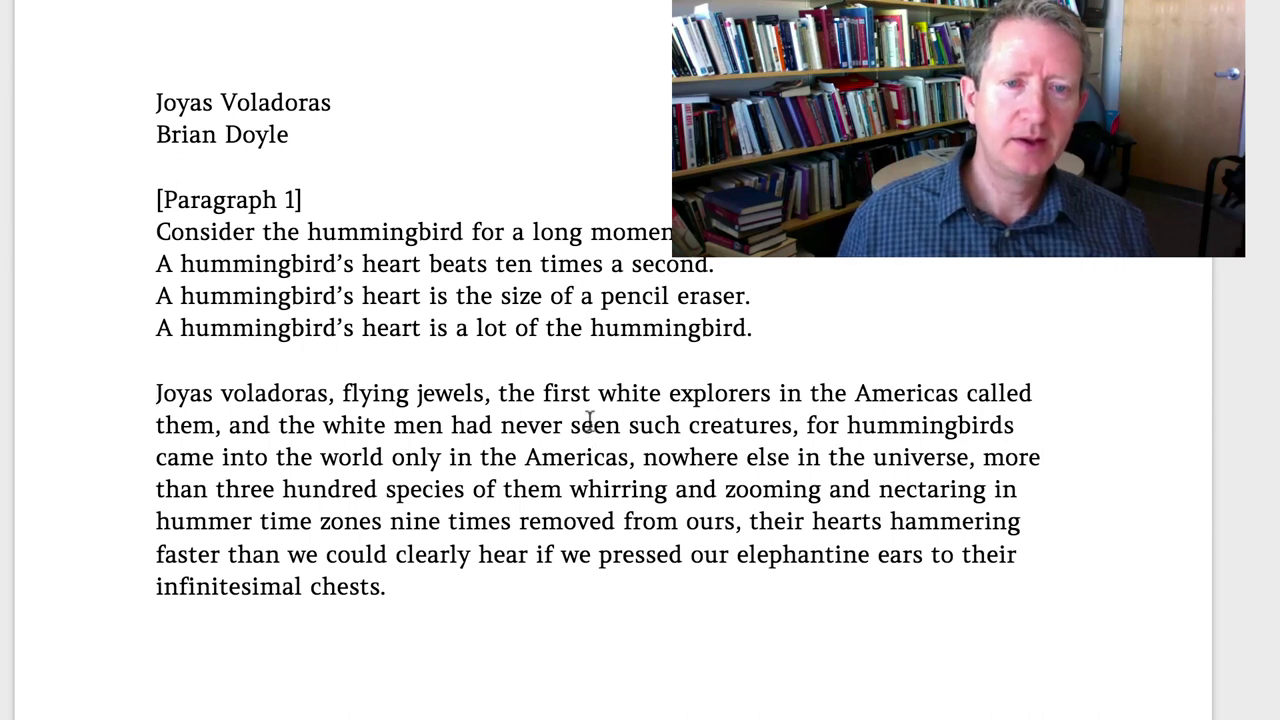
{"action": "left_click_drag", "start_coordinate": [157, 232], "coordinate": [700, 232]}
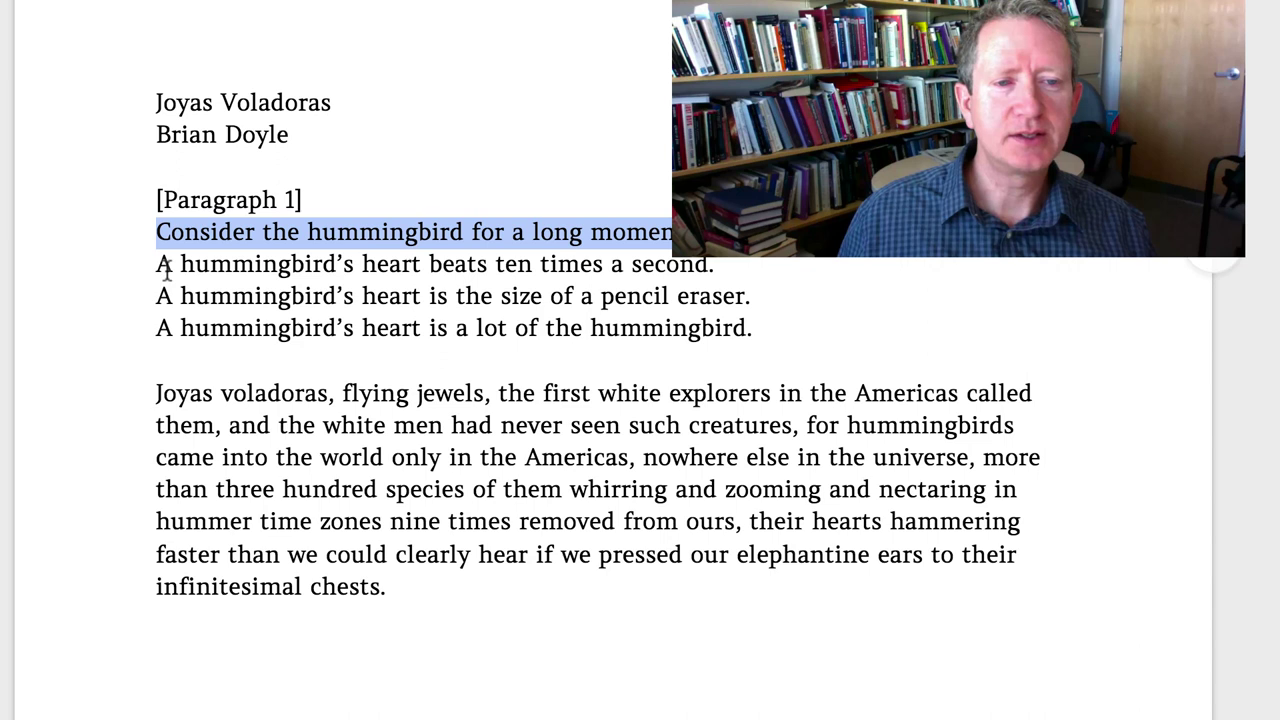
{"action": "left_click_drag", "start_coordinate": [158, 266], "coordinate": [712, 265]}
{"action": "left_click_drag", "start_coordinate": [157, 296], "coordinate": [740, 298]}
{"action": "left_click_drag", "start_coordinate": [160, 330], "coordinate": [745, 340]}
{"action": "left_click", "coordinate": [711, 337]}
{"action": "left_click", "coordinate": [744, 265]}
{"action": "left_click_drag", "start_coordinate": [771, 337], "coordinate": [146, 243]}
{"action": "left_click", "coordinate": [540, 489]}
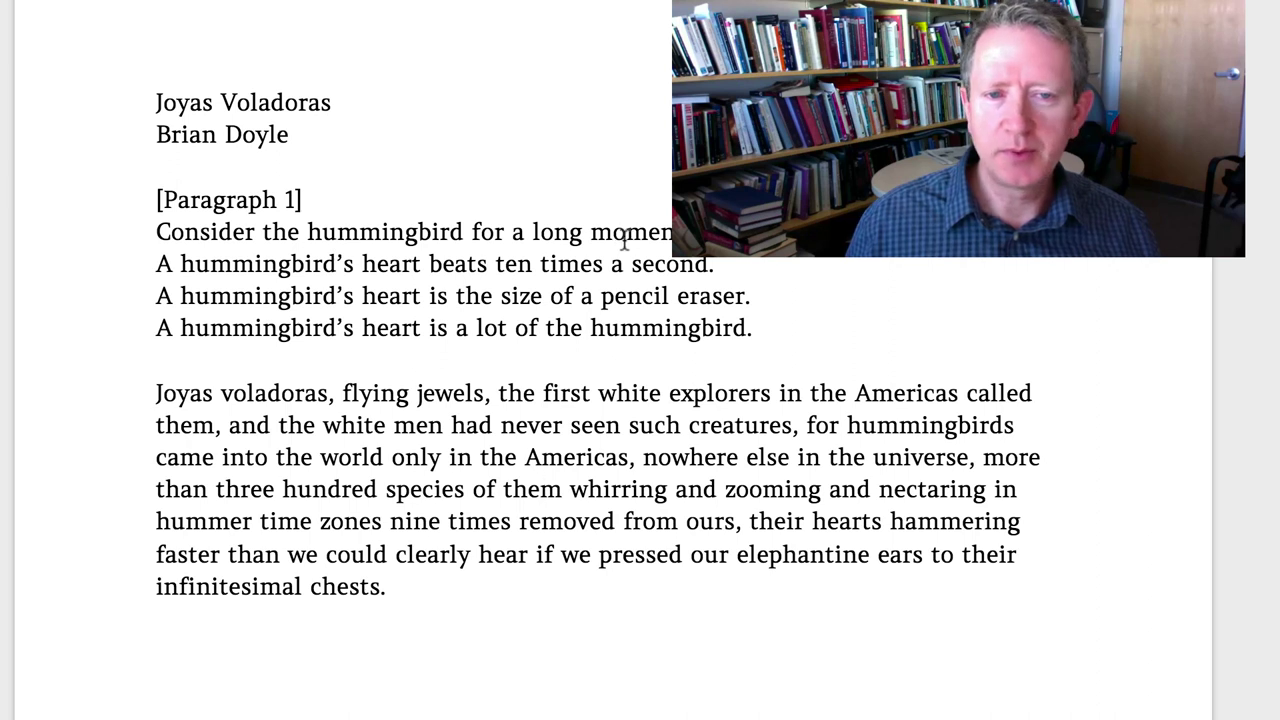
Step: Add a blank line above the heart lines and indent each with a tab
{"action": "left_click", "coordinate": [156, 263]}
{"action": "key", "text": "Return"}
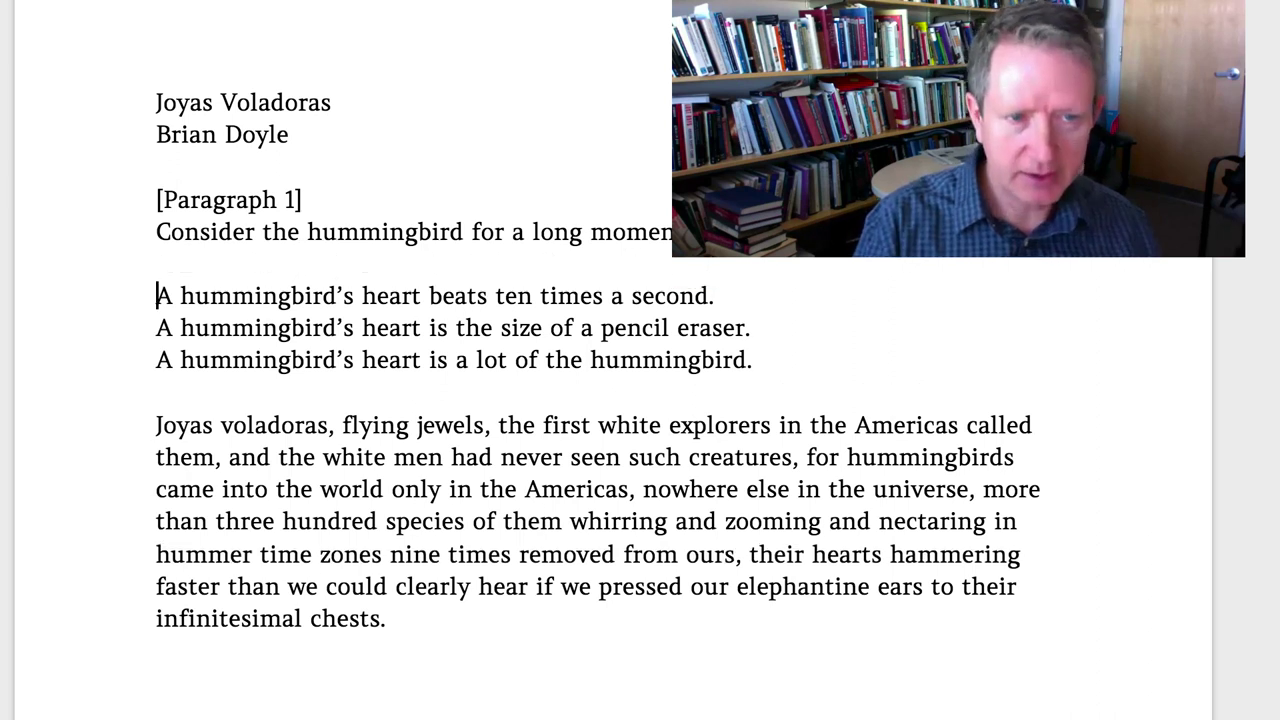
{"action": "key", "text": "Tab"}
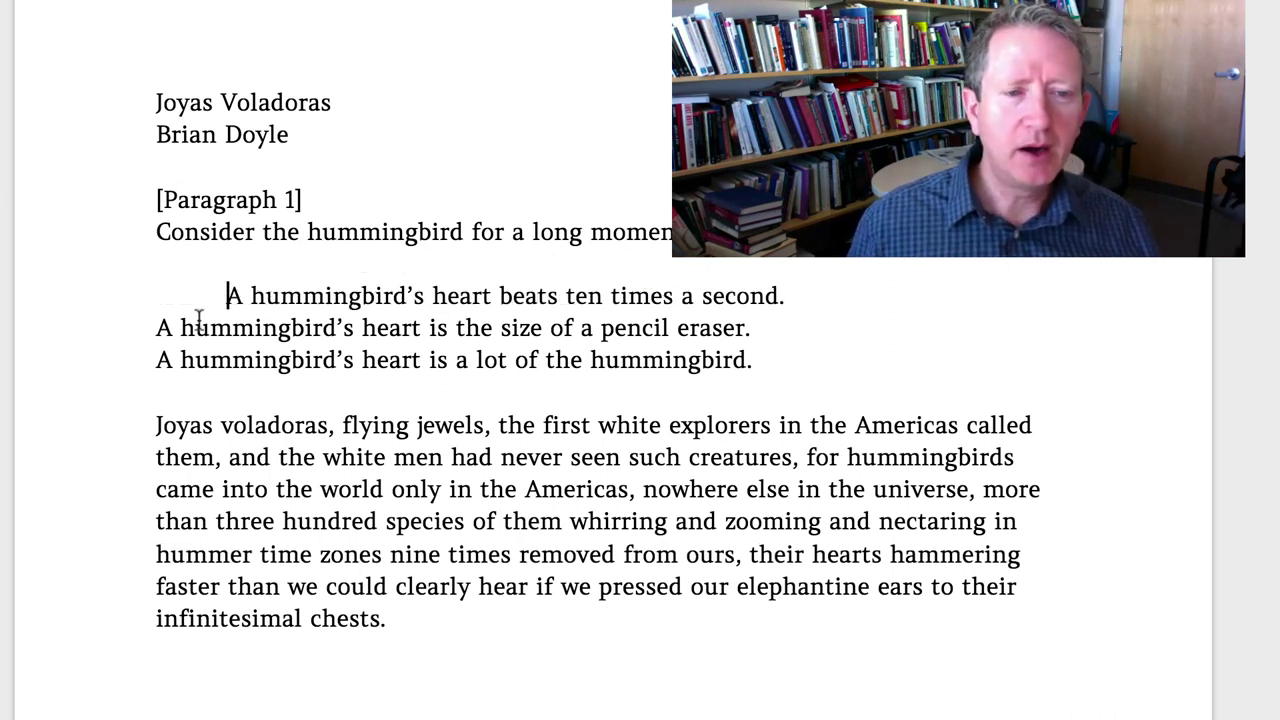
{"action": "left_click", "coordinate": [157, 328]}
{"action": "key", "text": "Tab"}
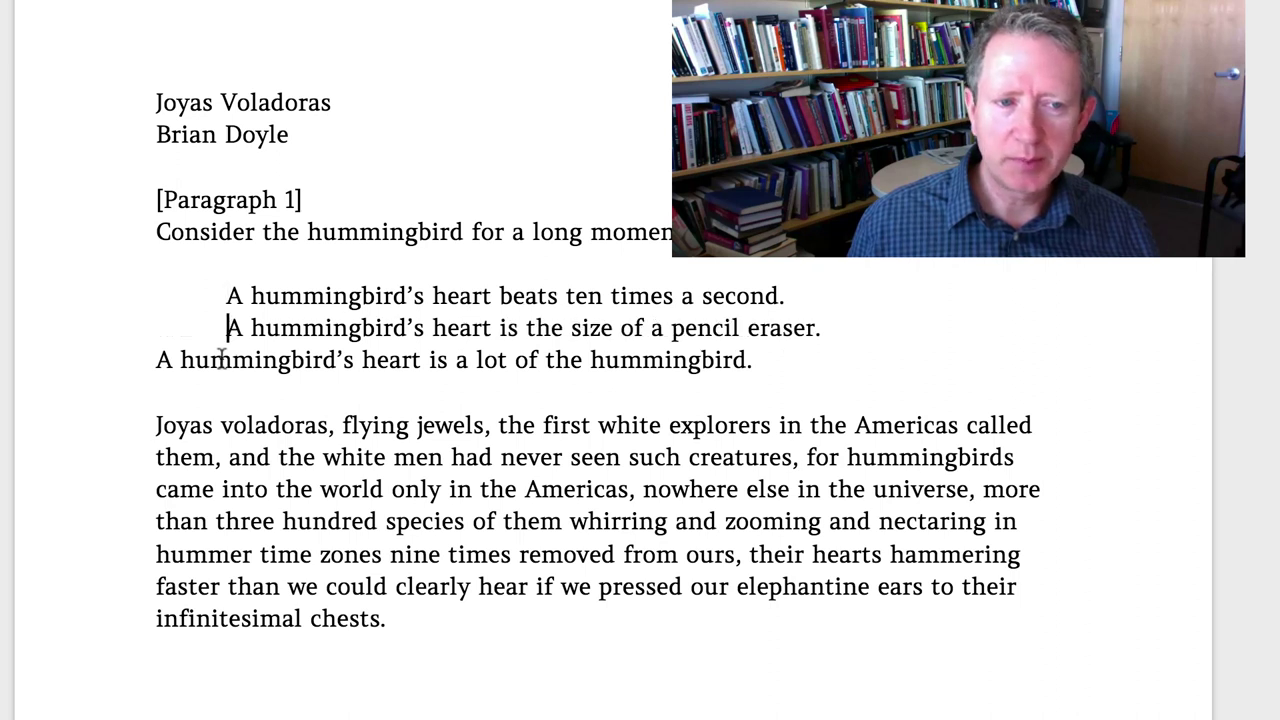
{"action": "left_click", "coordinate": [160, 361]}
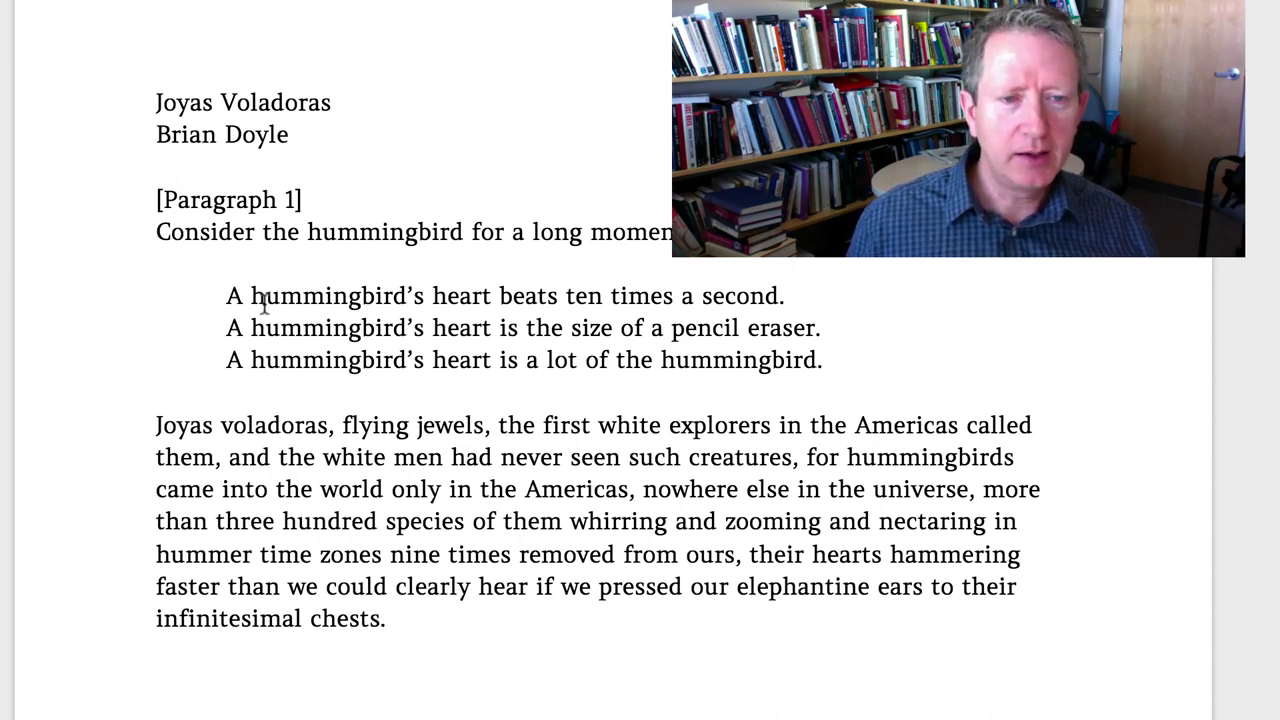
Step: Tab-align 'beats' and each 'is' so the three sentence endings form a column
{"action": "left_click", "coordinate": [499, 298]}
{"action": "key", "text": "Tab"}
{"action": "key", "text": "Tab"}
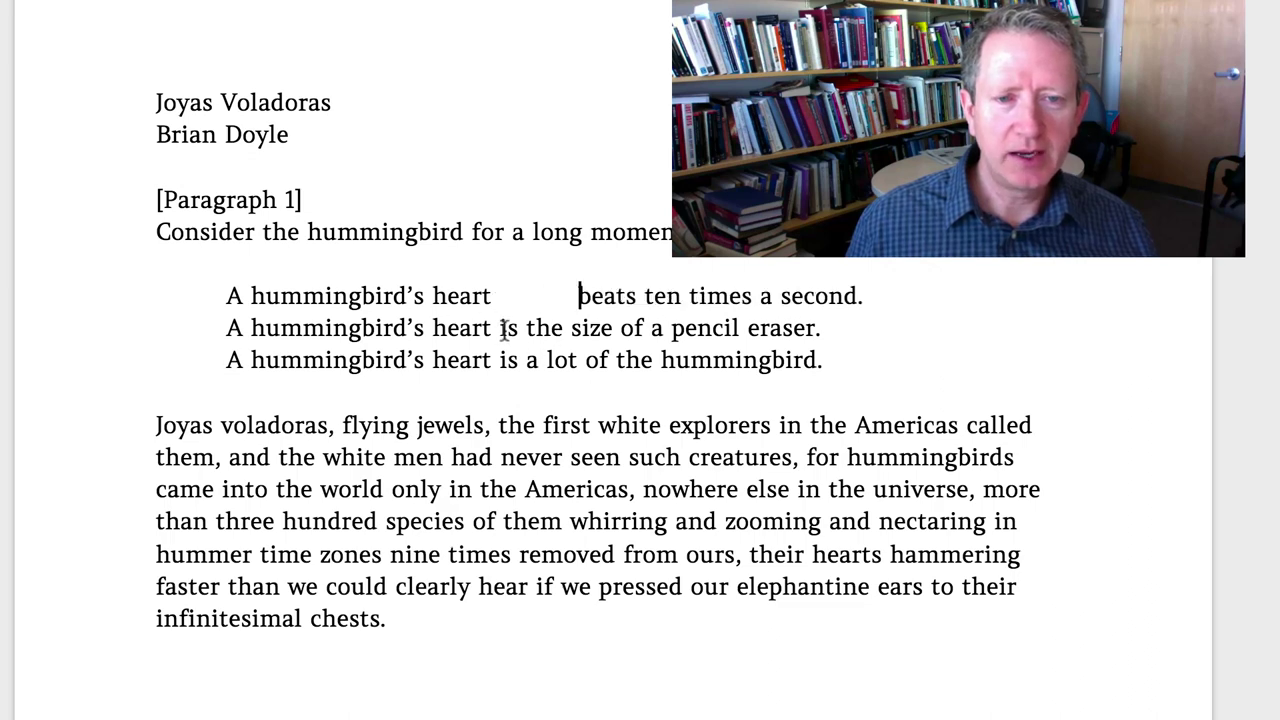
{"action": "left_click", "coordinate": [499, 328]}
{"action": "key", "text": "Tab"}
{"action": "key", "text": "Tab"}
{"action": "left_click", "coordinate": [499, 360]}
{"action": "key", "text": "Tab"}
{"action": "key", "text": "Tab"}
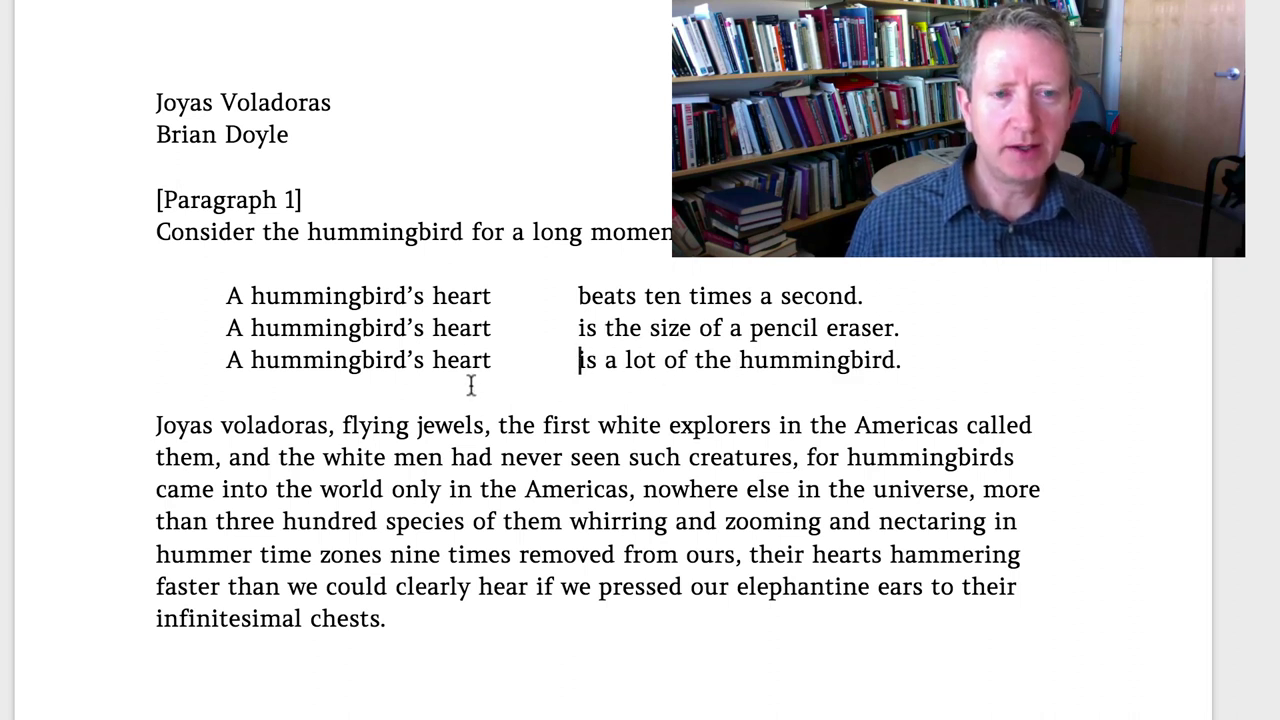
Step: Add a spacer line below the heart lines with a temporary 'ANAPHORA' label, then delete the label
{"action": "left_click", "coordinate": [940, 381]}
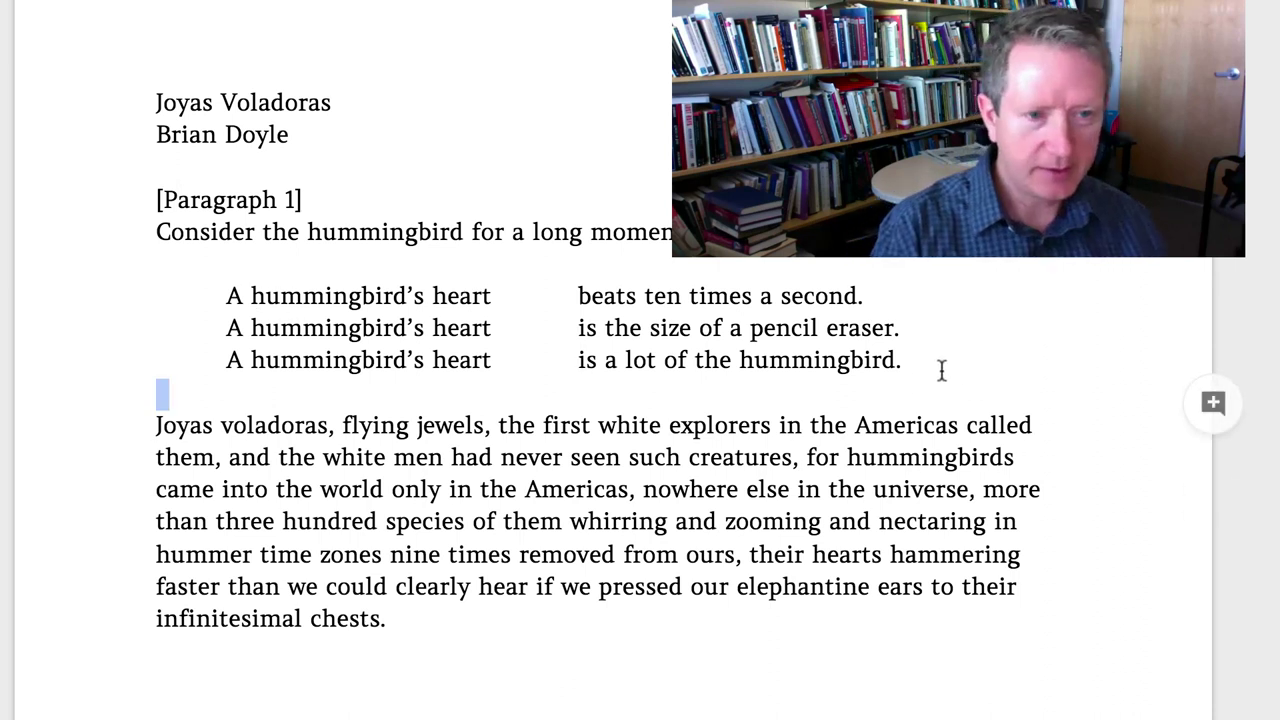
{"action": "type", "text": "ANAPHOR"}
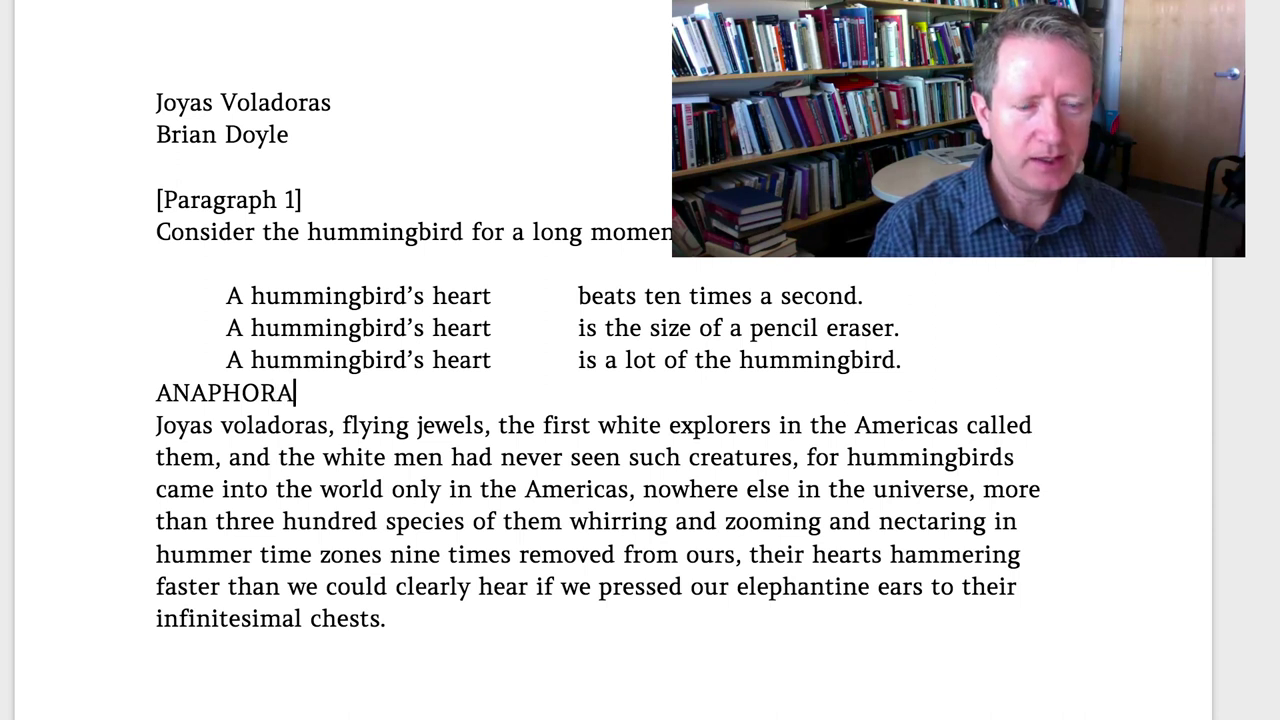
{"action": "type", "text": "A"}
{"action": "key", "text": "Return"}
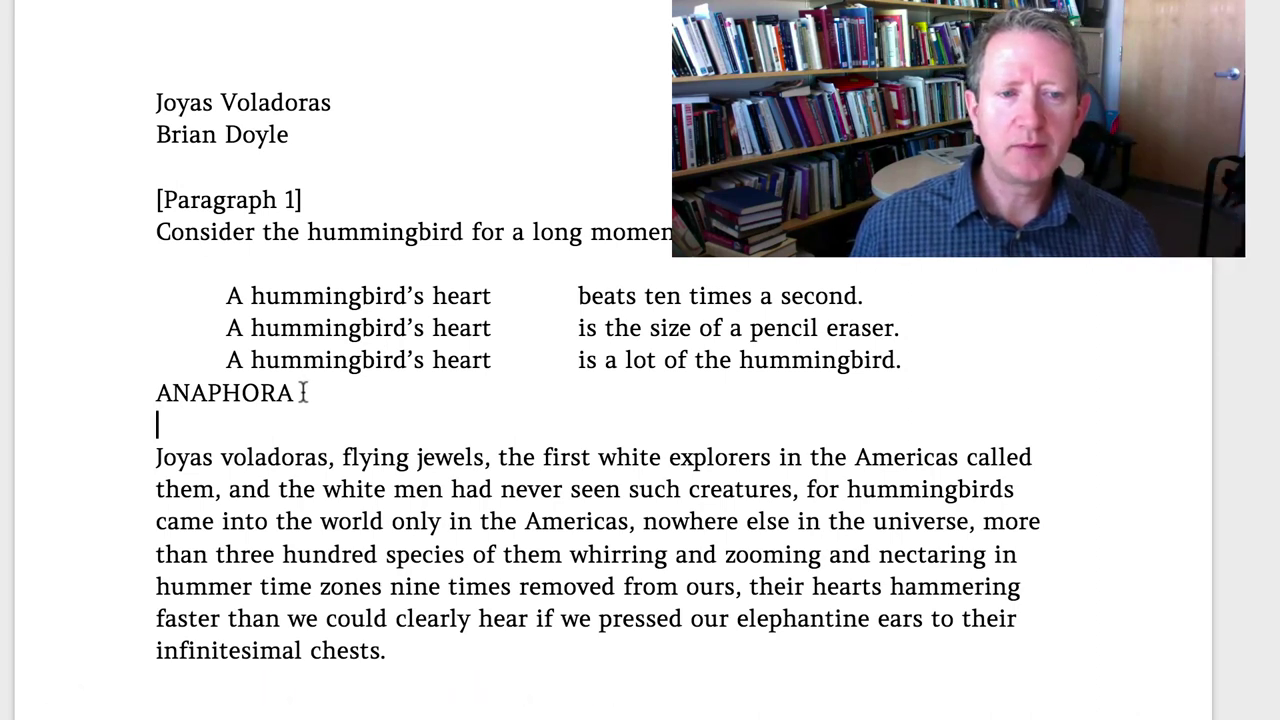
{"action": "left_click_drag", "start_coordinate": [303, 393], "coordinate": [144, 390]}
{"action": "key", "text": "BackSpace"}
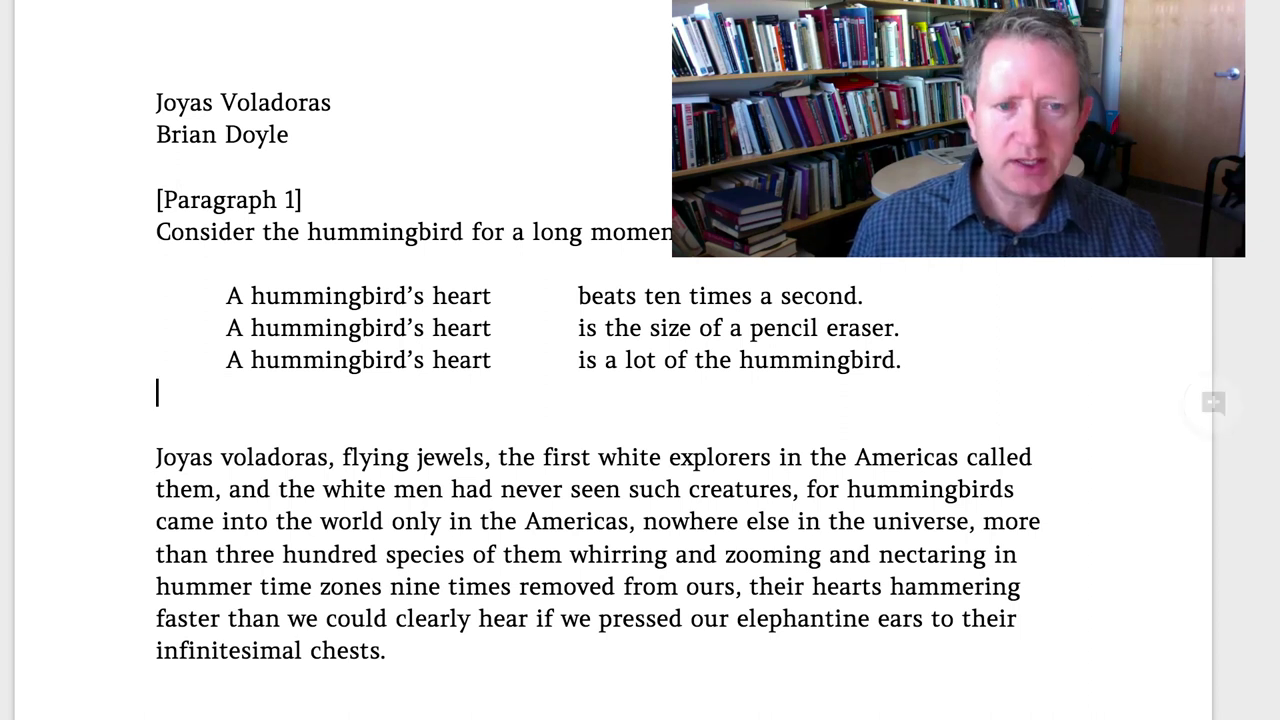